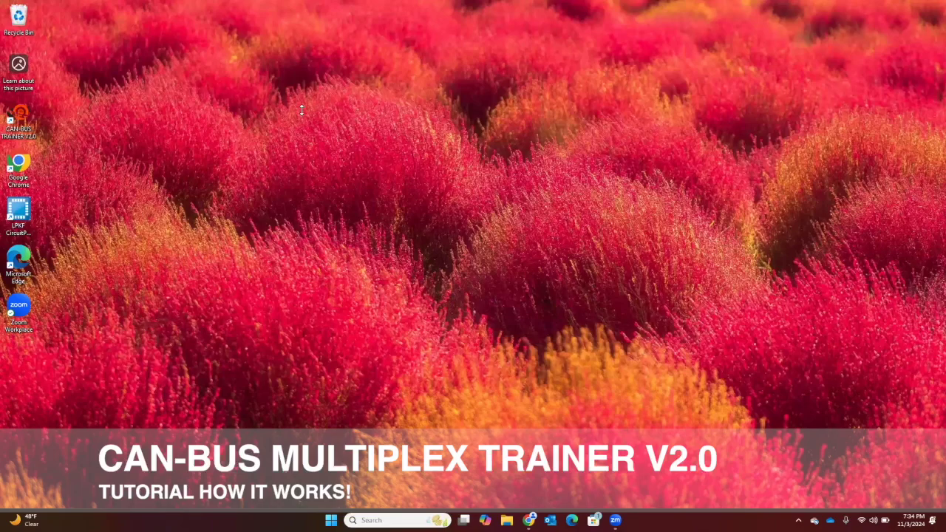
Step: Launch CAN-BUS Trainer V2.0 from its desktop icon
{"action": "left_click", "coordinate": [20, 117]}
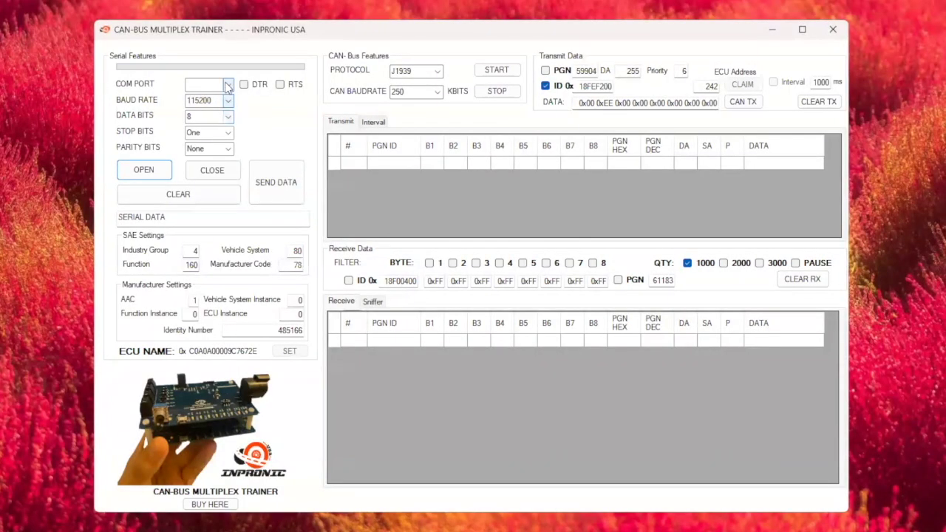
Step: Select COM13 as the serial port and open the connection to the trainer
{"action": "left_click", "coordinate": [228, 84]}
{"action": "left_click", "coordinate": [211, 102]}
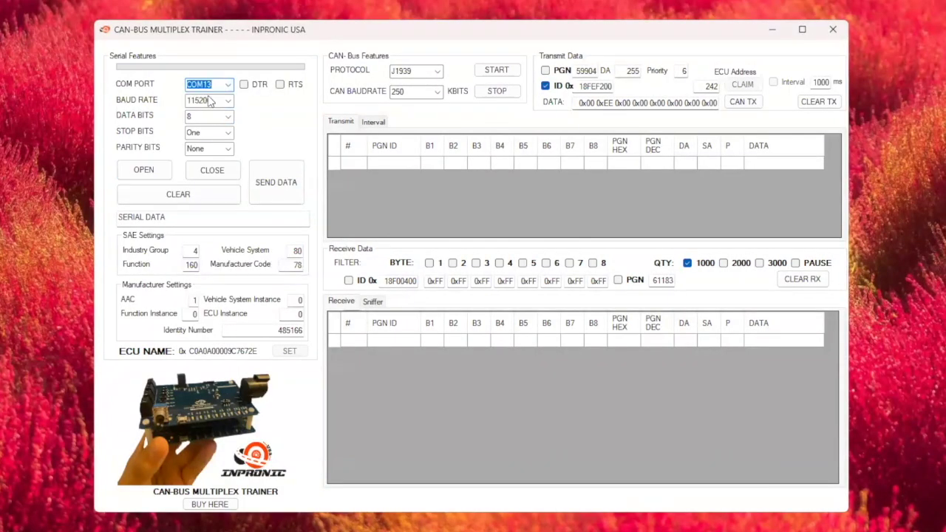
{"action": "left_click", "coordinate": [153, 170]}
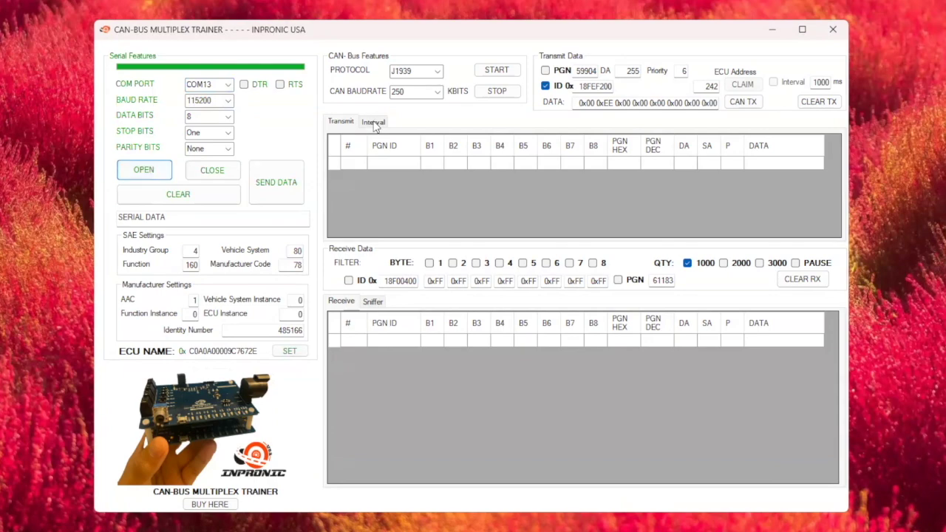
Step: Set the CAN protocol to OBD-II and the CAN baudrate to 500 kbit/s
{"action": "left_click", "coordinate": [438, 71]}
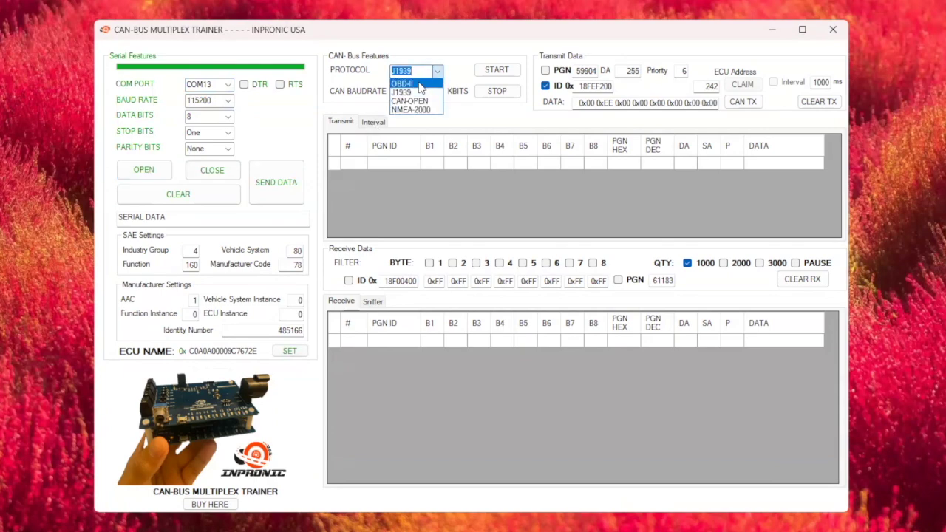
{"action": "left_click", "coordinate": [420, 88]}
{"action": "left_click", "coordinate": [438, 92]}
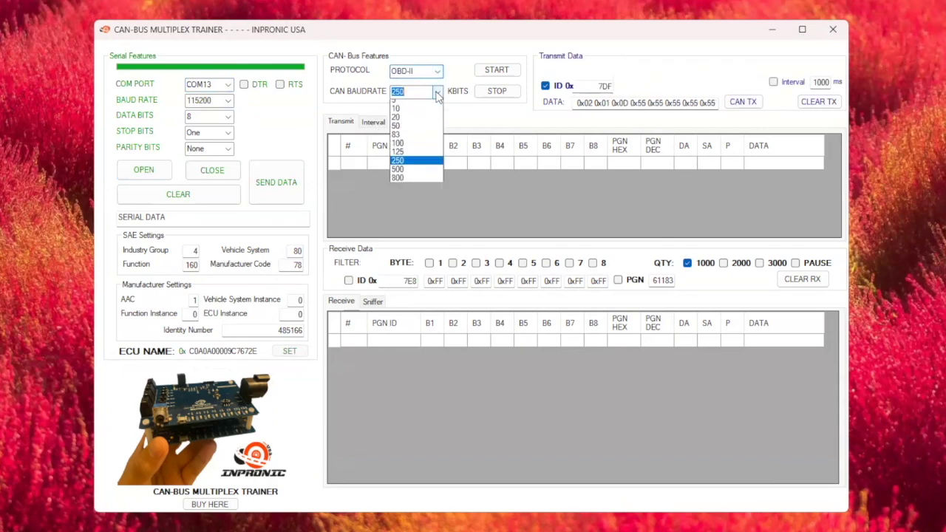
{"action": "left_click", "coordinate": [406, 175]}
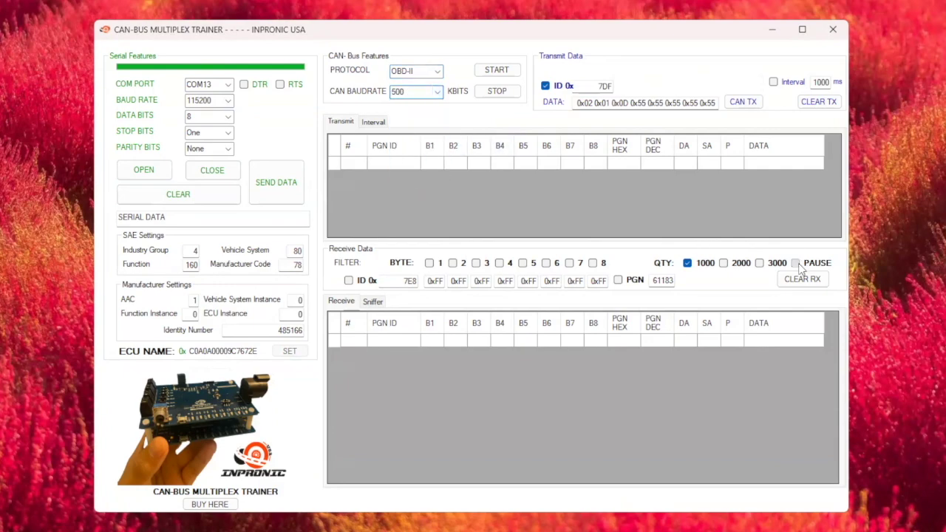
Step: Start the CAN bus, let frames stream in up to #324, then pause reception
{"action": "left_click", "coordinate": [495, 74]}
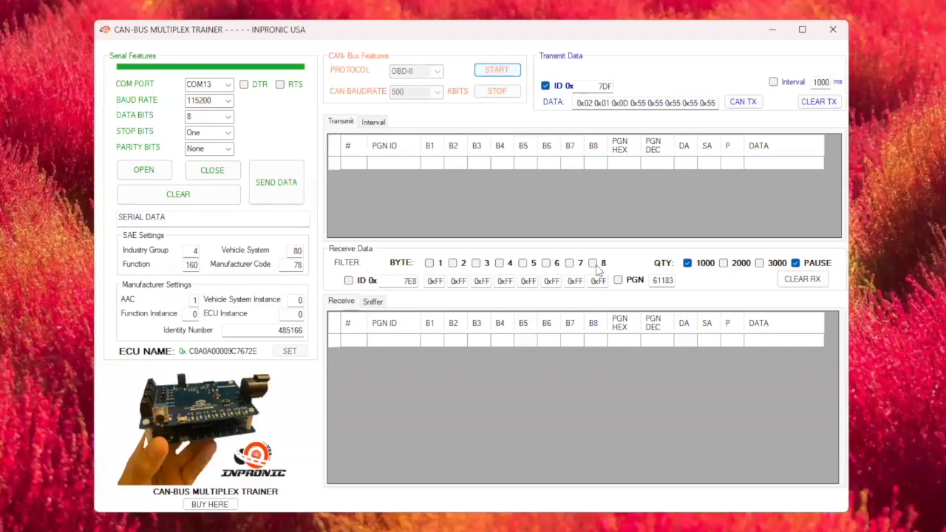
{"action": "left_click", "coordinate": [795, 263]}
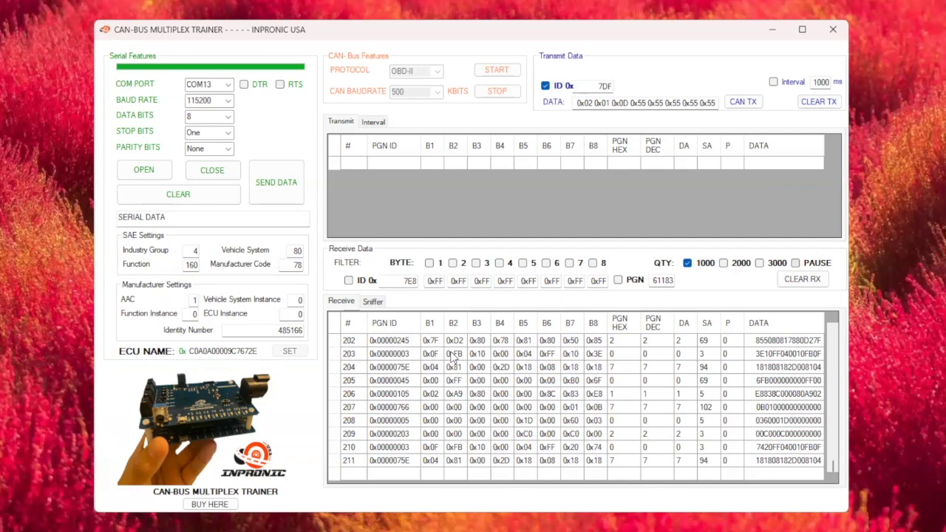
{"action": "left_click", "coordinate": [795, 266]}
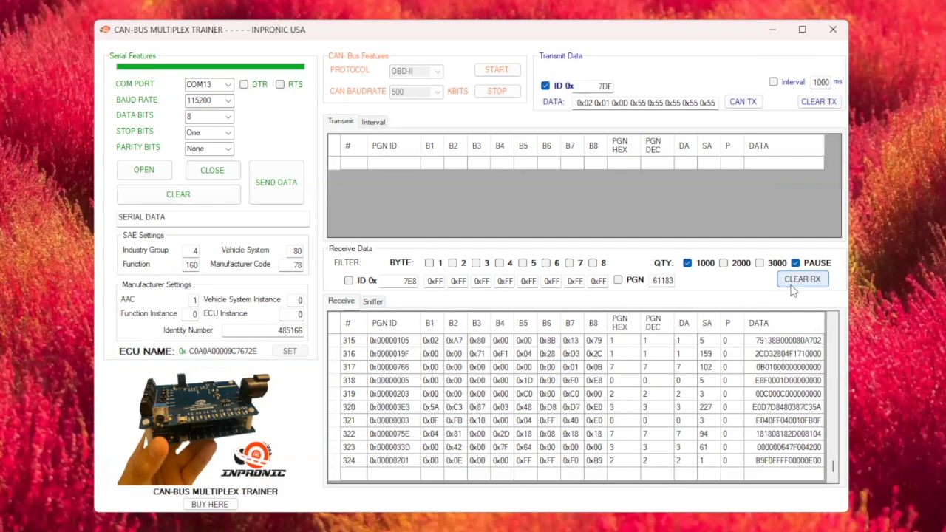
Step: Clear the receive log, filter to ID 7E8, and send request 0x02 0x01 0x0C, checking the reply's B4
{"action": "left_click", "coordinate": [800, 280]}
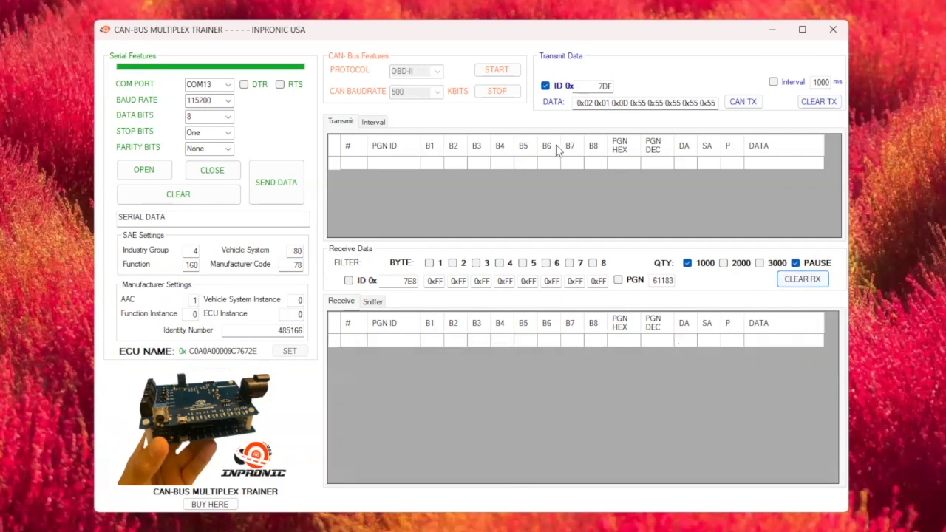
{"action": "left_click", "coordinate": [348, 281]}
{"action": "left_click", "coordinate": [629, 104]}
{"action": "key", "text": "BackSpace"}
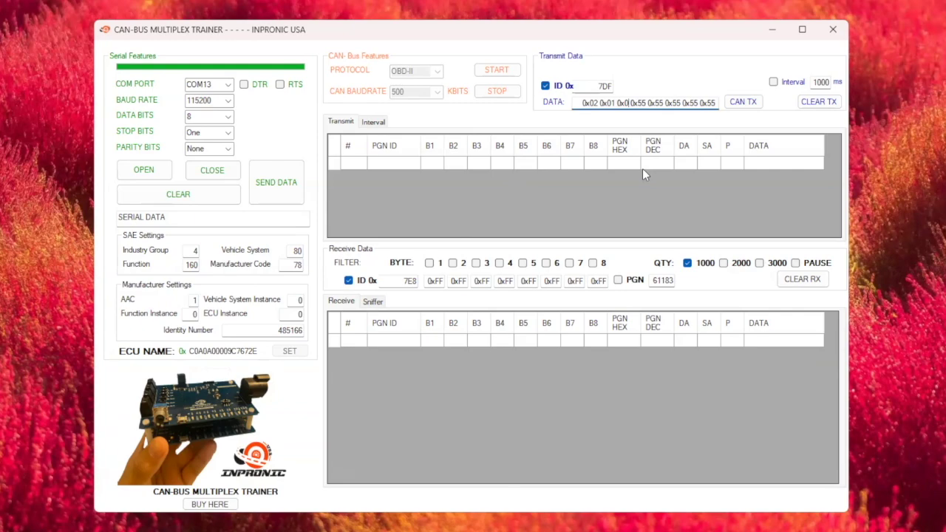
{"action": "type", "text": "C"}
{"action": "left_click", "coordinate": [749, 106]}
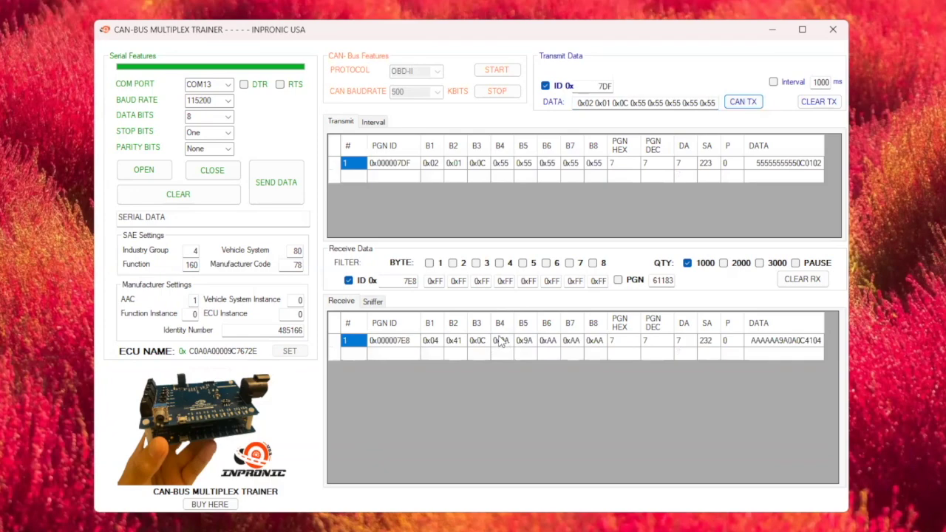
{"action": "left_click", "coordinate": [501, 341]}
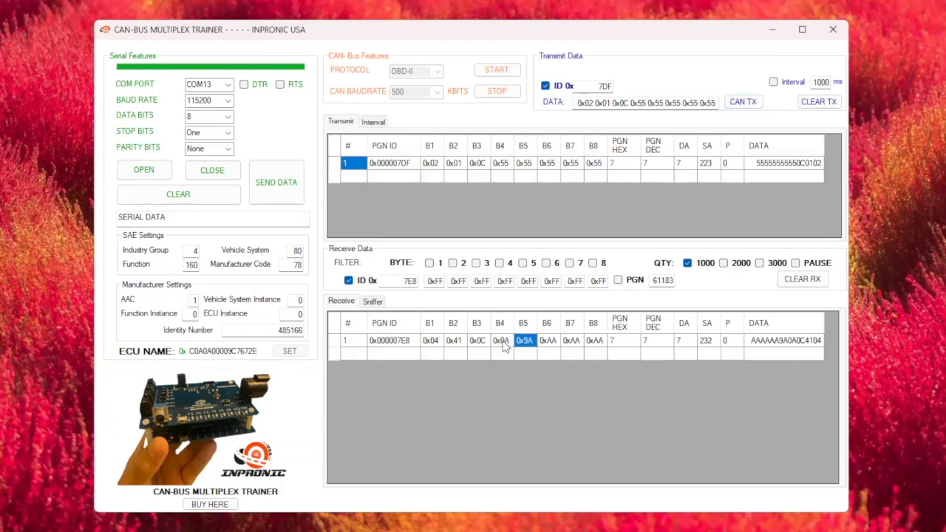
Step: Resend the 0x0C request, send a 0x0D request, compare the B4 replies, then clear both logs
{"action": "left_click", "coordinate": [743, 103]}
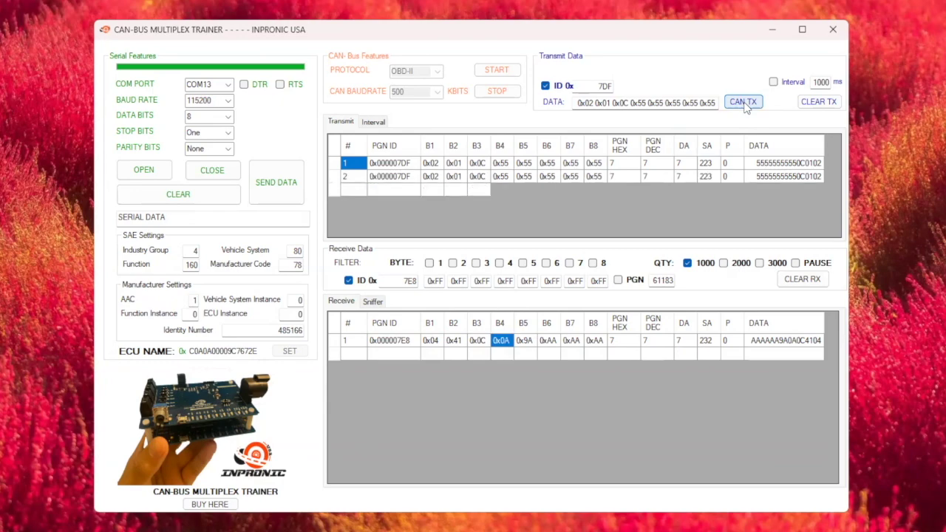
{"action": "left_click", "coordinate": [629, 101]}
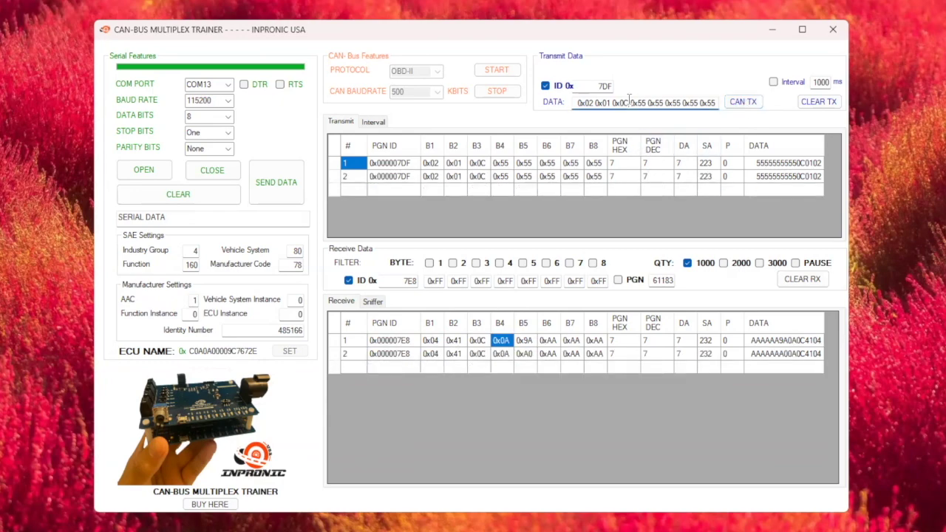
{"action": "key", "text": "BackSpace"}
{"action": "type", "text": "D"}
{"action": "left_click", "coordinate": [743, 102]}
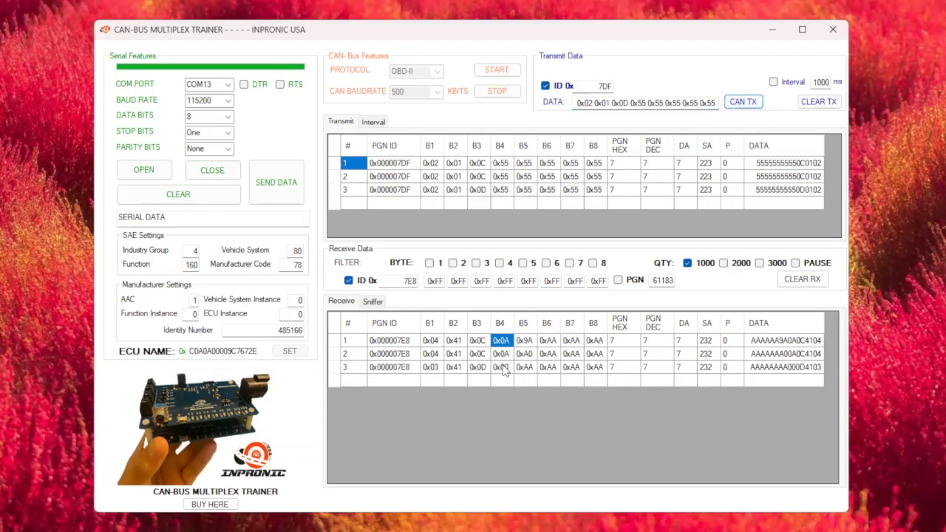
{"action": "left_click", "coordinate": [503, 368]}
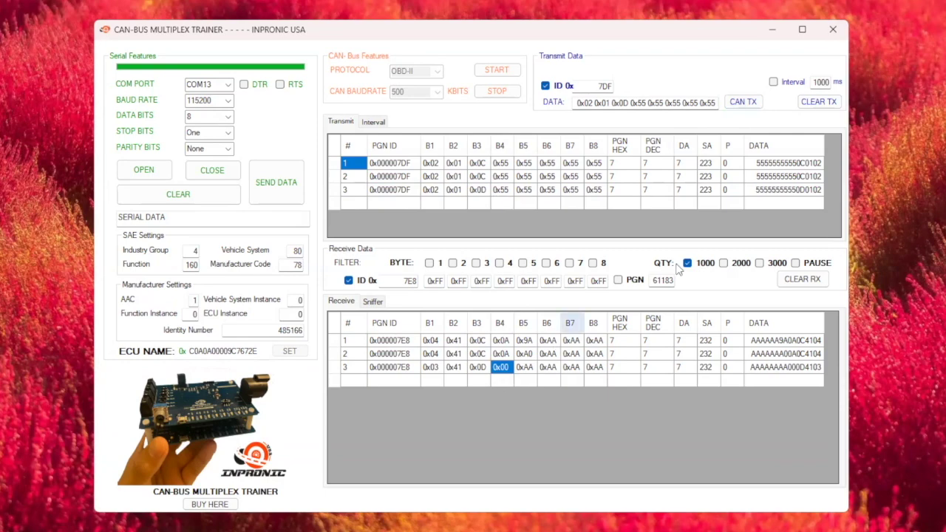
{"action": "left_click", "coordinate": [787, 283]}
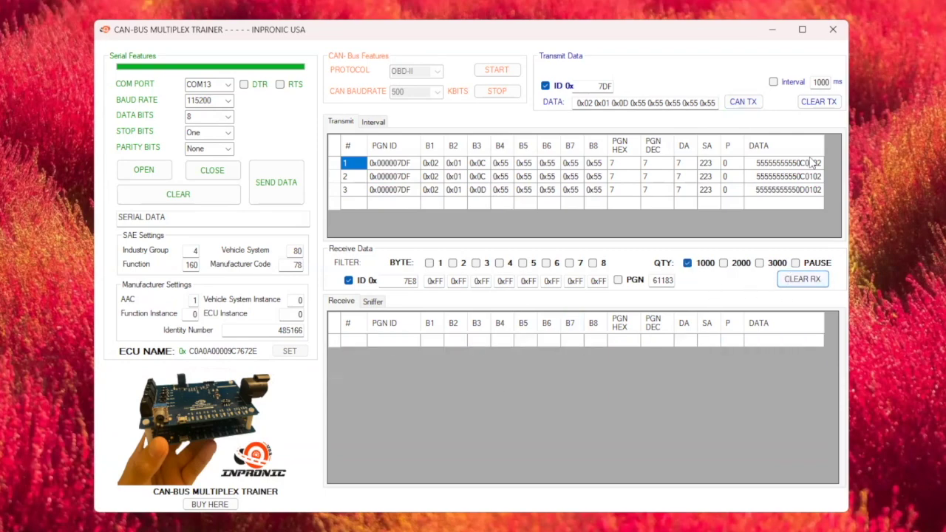
{"action": "left_click", "coordinate": [817, 103]}
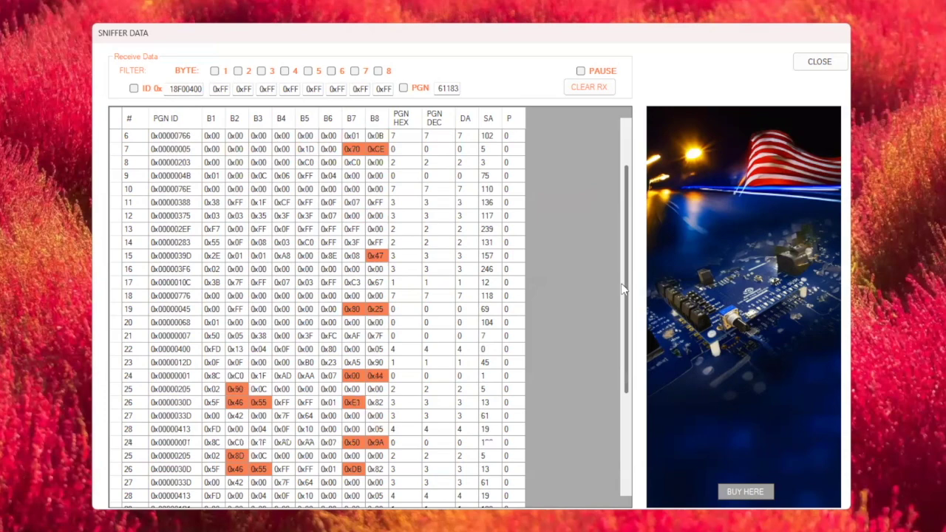
{"action": "left_click_drag", "start_coordinate": [628, 164], "coordinate": [619, 326]}
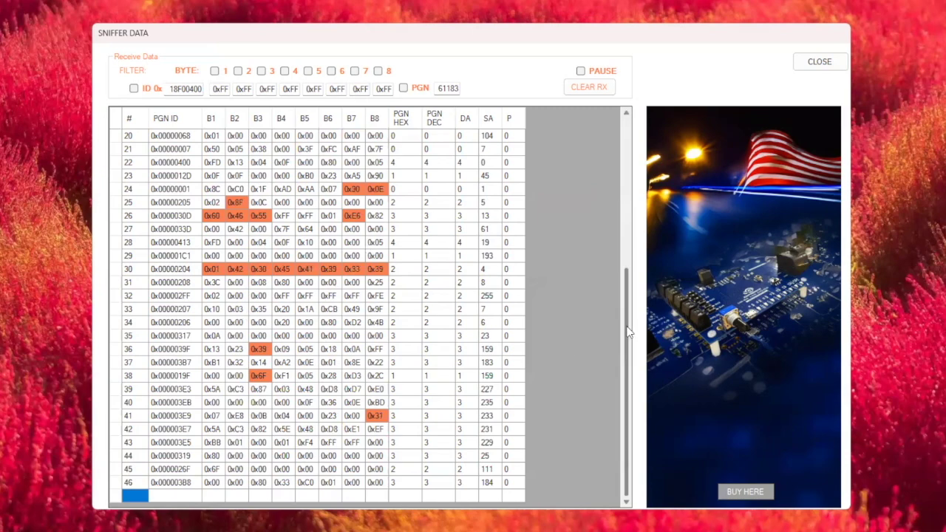
{"action": "left_click_drag", "start_coordinate": [629, 332], "coordinate": [626, 130]}
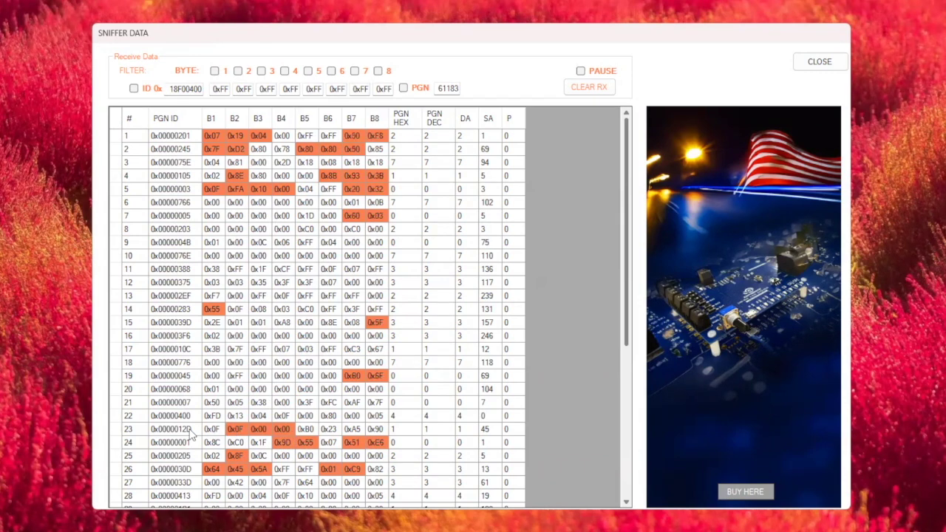
Step: Filter the sniffer to ID 12D and clear old rows, leaving one 0x0000012D row
{"action": "double_click", "coordinate": [185, 89]}
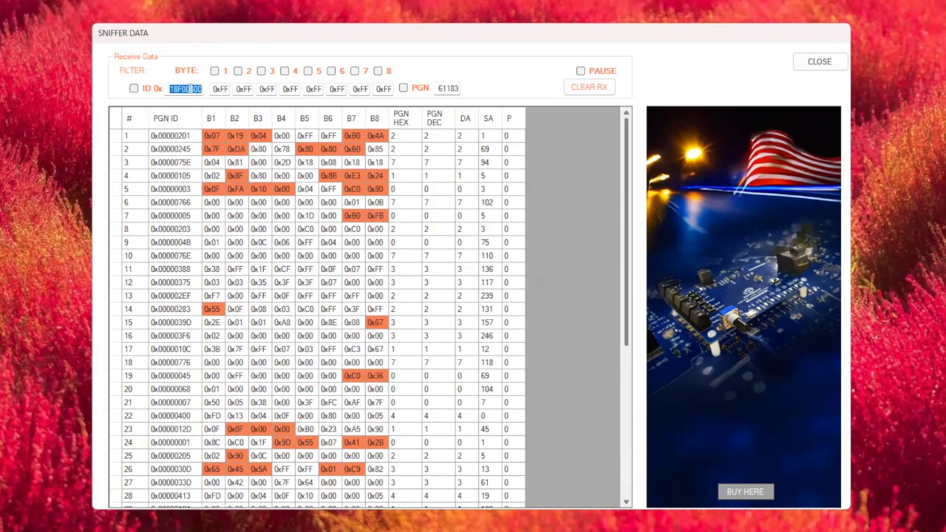
{"action": "type", "text": "12D"}
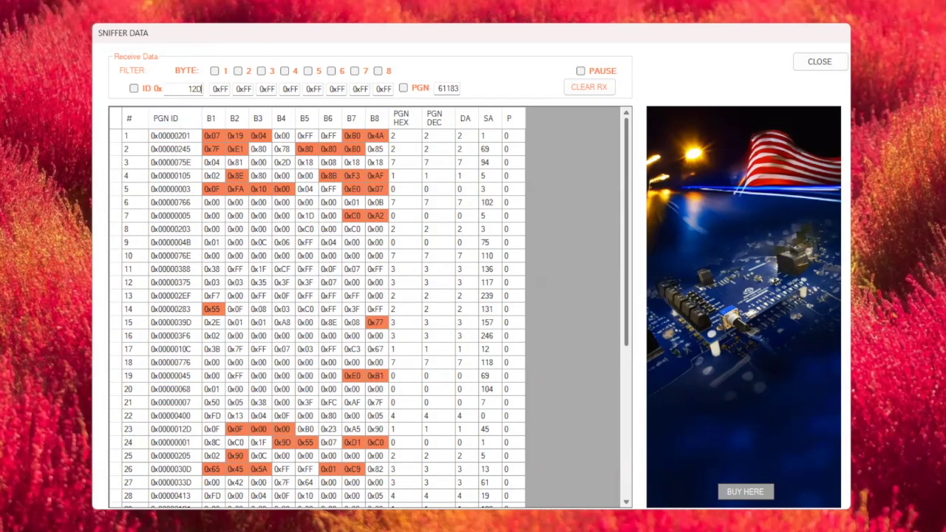
{"action": "left_click", "coordinate": [134, 88]}
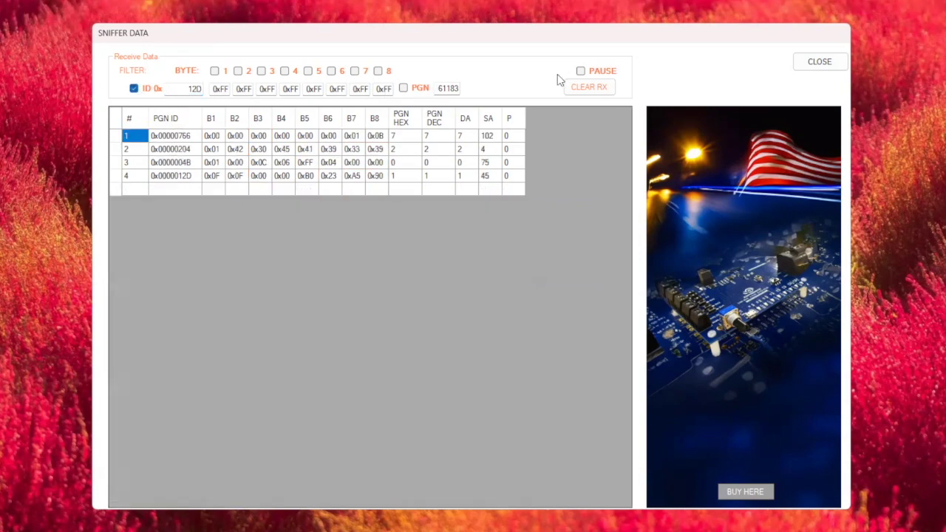
{"action": "left_click", "coordinate": [583, 87]}
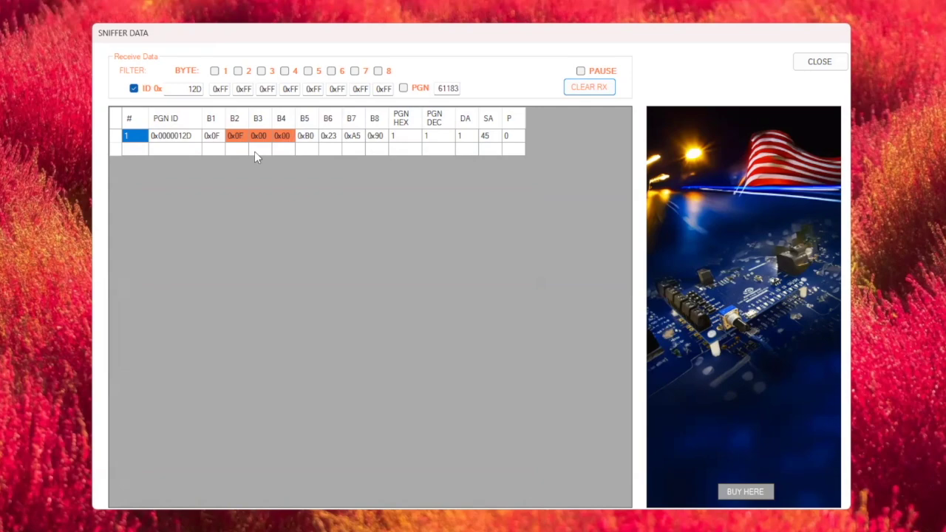
Step: Filter the 12D messages on byte 3 value 50, refresh the list, then disable the byte 3 filter
{"action": "left_click", "coordinate": [261, 71]}
{"action": "left_click", "coordinate": [267, 89]}
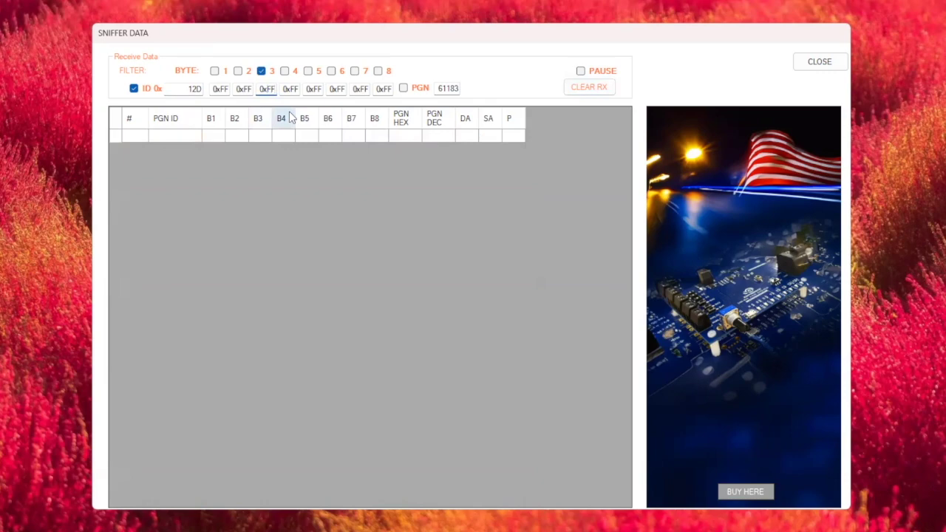
{"action": "type", "text": "50"}
{"action": "left_click", "coordinate": [582, 94]}
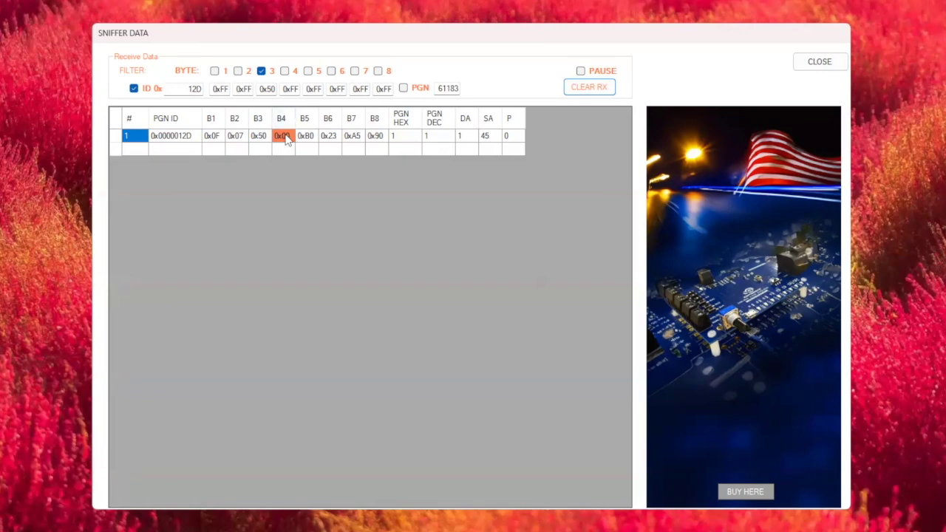
{"action": "left_click", "coordinate": [261, 71]}
Step: Turn off the ID filter and scroll to the 0x7DF request and 0x7E8/7E9/7EB reply rows
{"action": "left_click", "coordinate": [134, 90]}
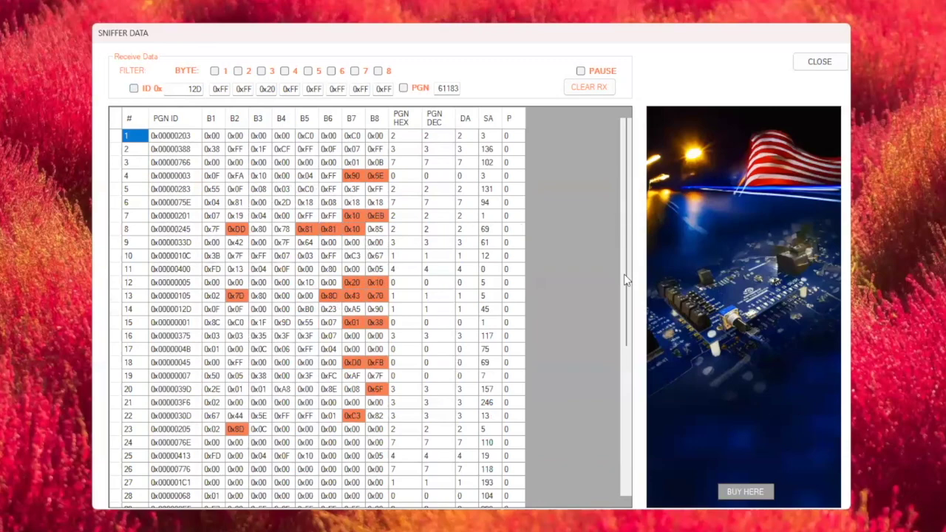
{"action": "left_click_drag", "start_coordinate": [625, 274], "coordinate": [622, 373]}
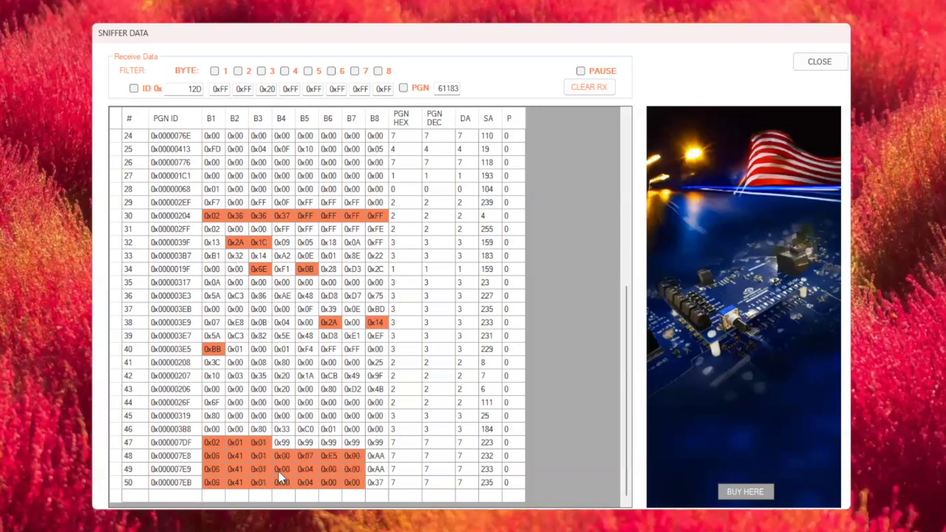
Step: Filter the sniffer to ID 388, then remove the filter and clear the received list
{"action": "scroll", "coordinate": [526, 354], "scroll_direction": "up", "scroll_amount": 2}
{"action": "scroll", "coordinate": [526, 354], "scroll_direction": "up", "scroll_amount": 6}
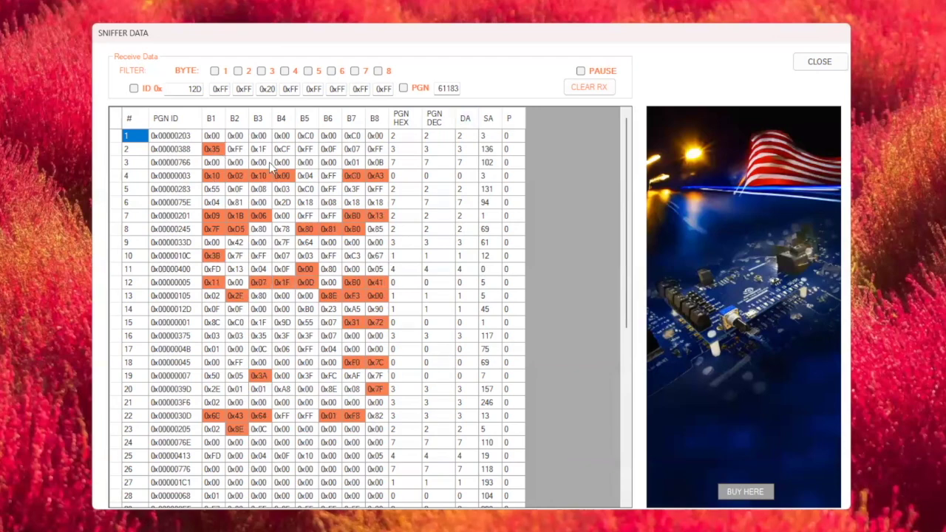
{"action": "key", "text": "Tab"}
{"action": "type", "text": "388"}
{"action": "left_click", "coordinate": [134, 88]}
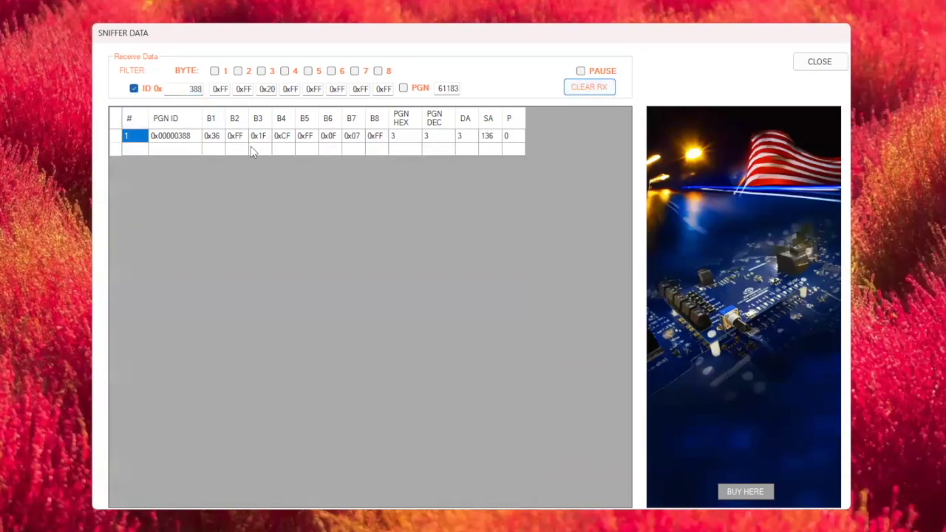
{"action": "left_click", "coordinate": [213, 148]}
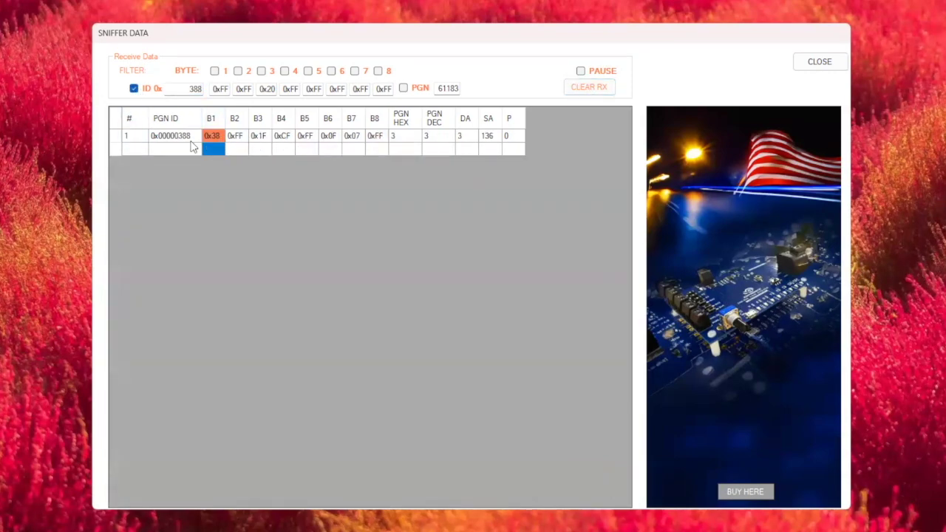
{"action": "left_click", "coordinate": [133, 88]}
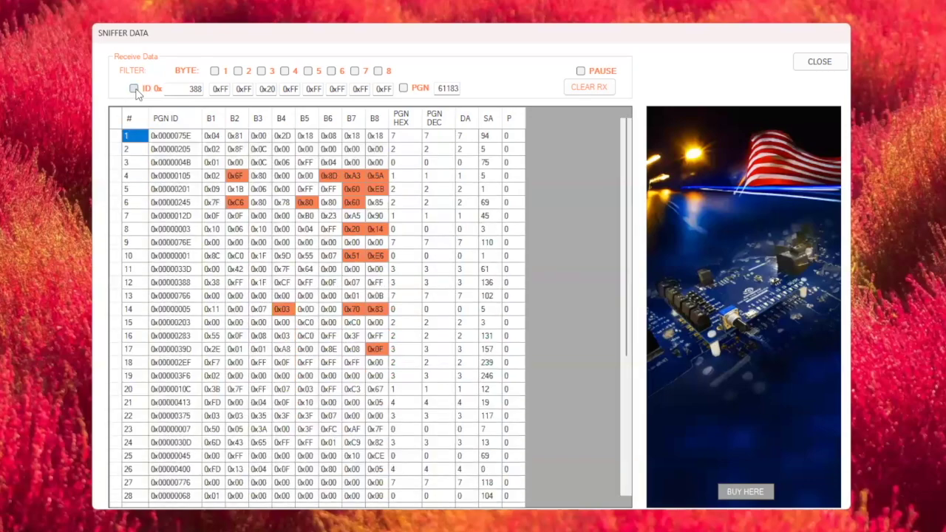
{"action": "left_click", "coordinate": [587, 87]}
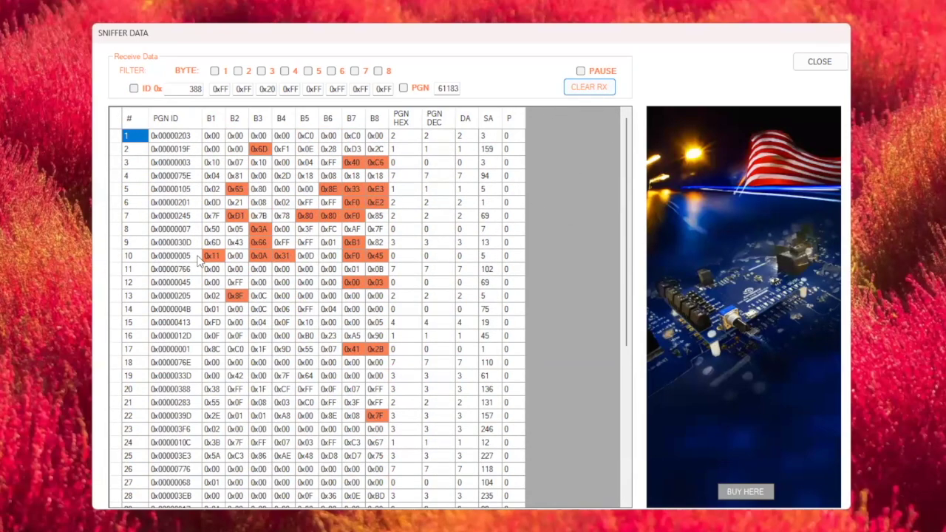
Step: Briefly isolate ID 5 with the ID filter, then turn it off to list all 46 message IDs
{"action": "left_click", "coordinate": [116, 257]}
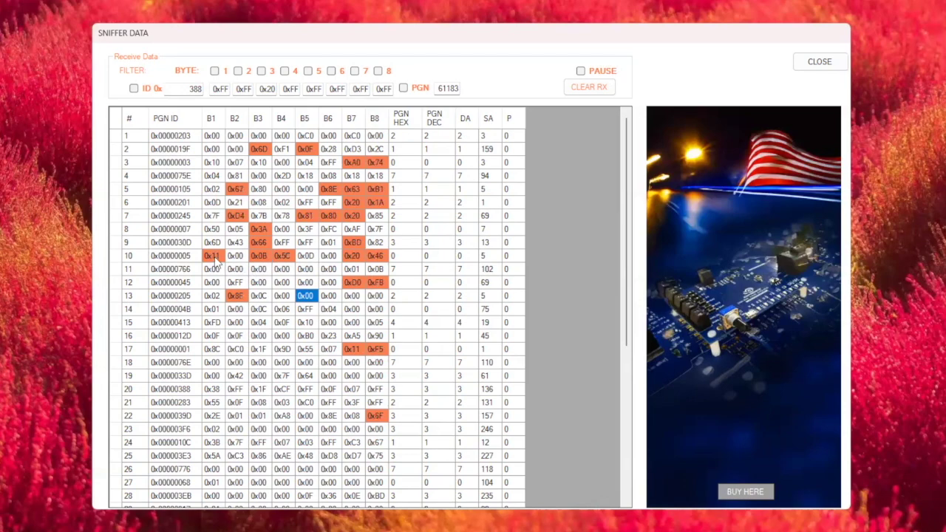
{"action": "double_click", "coordinate": [196, 88]}
{"action": "type", "text": "5"}
{"action": "left_click", "coordinate": [134, 88]}
{"action": "left_click", "coordinate": [576, 88]}
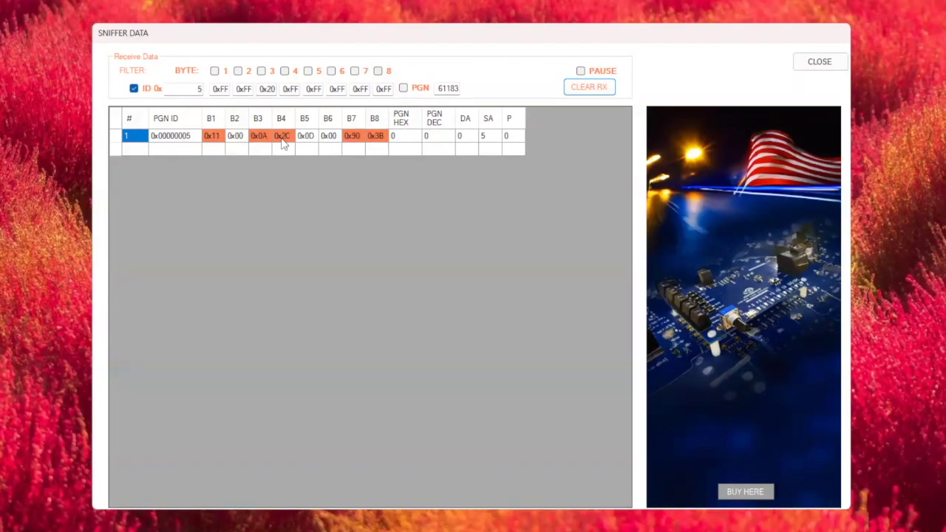
{"action": "left_click", "coordinate": [133, 88]}
{"action": "scroll", "coordinate": [619, 327], "scroll_direction": "down", "scroll_amount": 6}
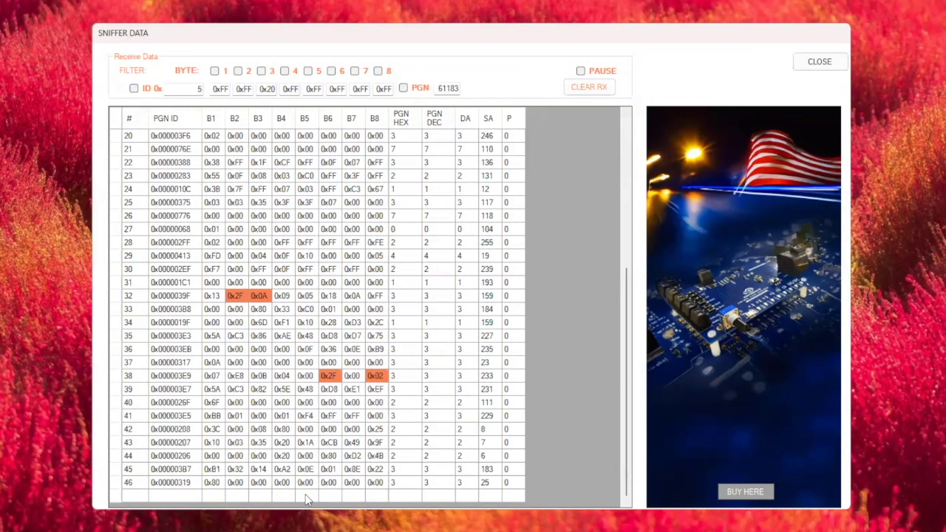